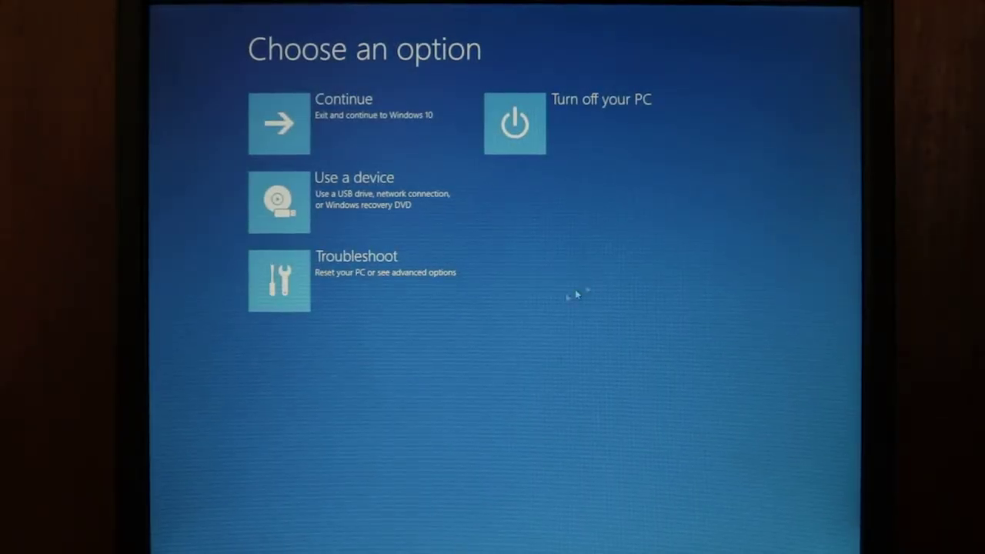
Step: Restart the PC into UEFI Firmware Settings via Troubleshoot > Advanced options
click(346, 276)
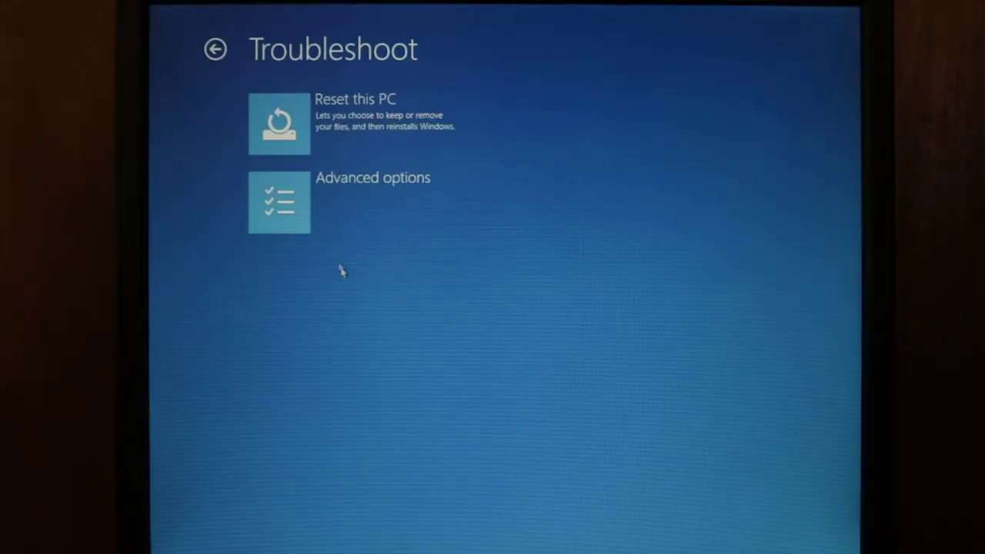
click(296, 214)
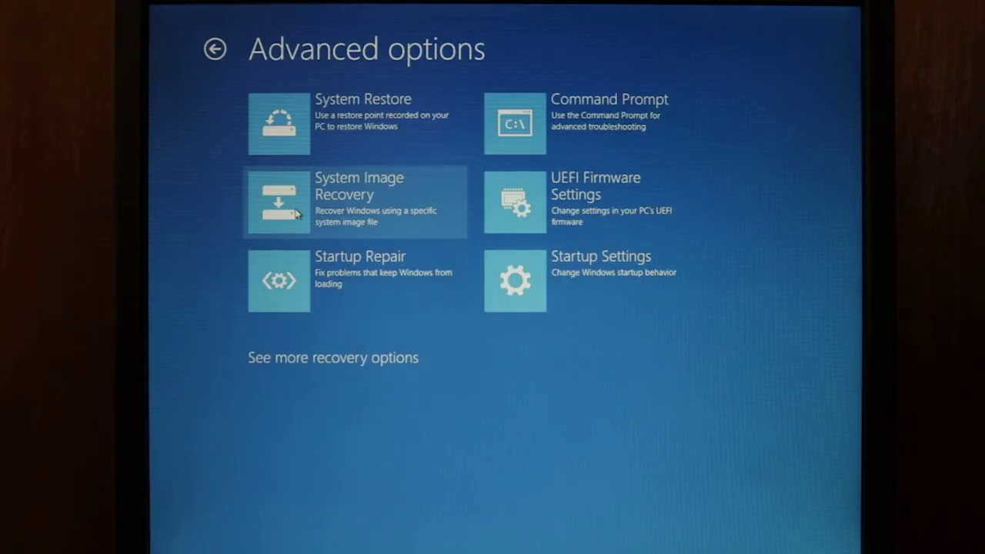
click(510, 203)
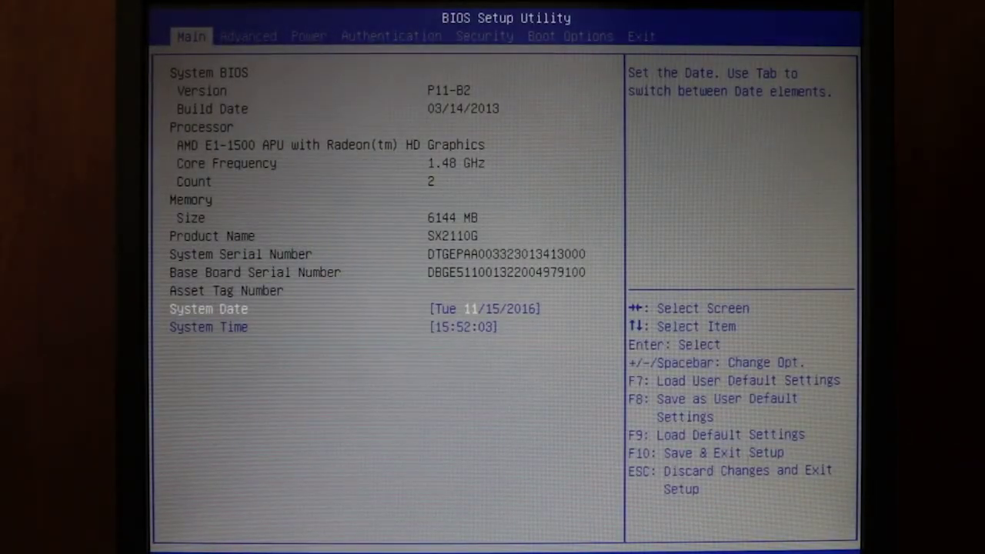
Step: Set Launch CSM to Always on the Boot Options tab
key(Right)
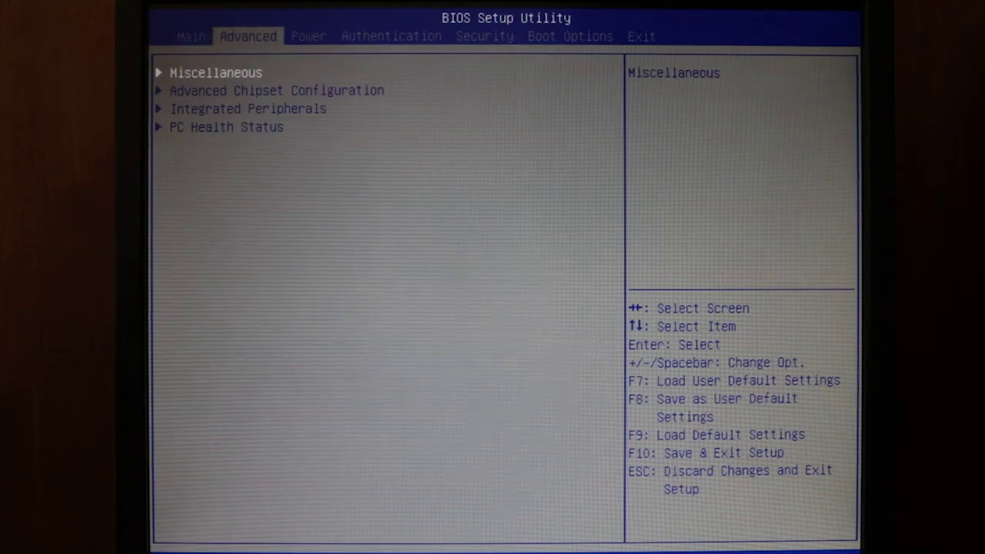
key(Right)
key(Right)
key(Right)
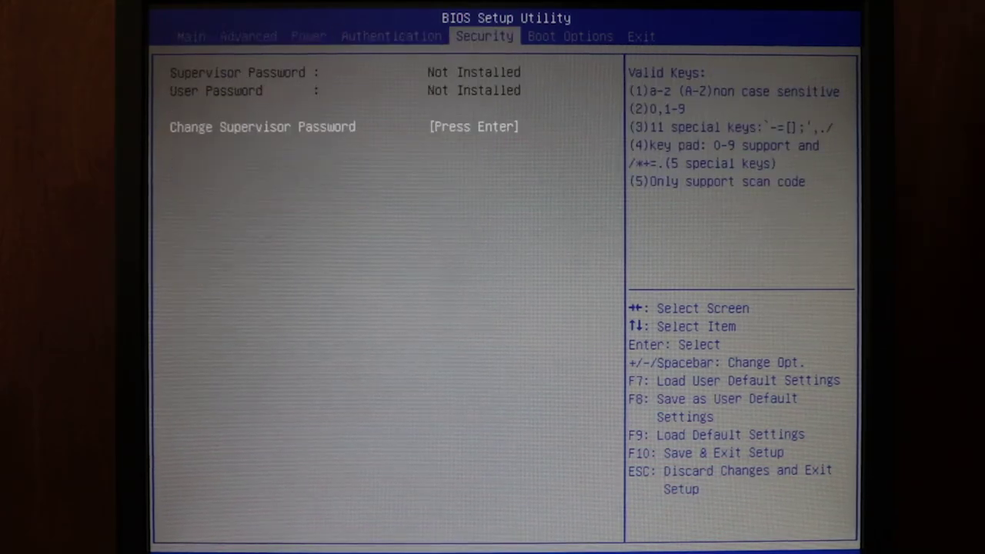
key(Right)
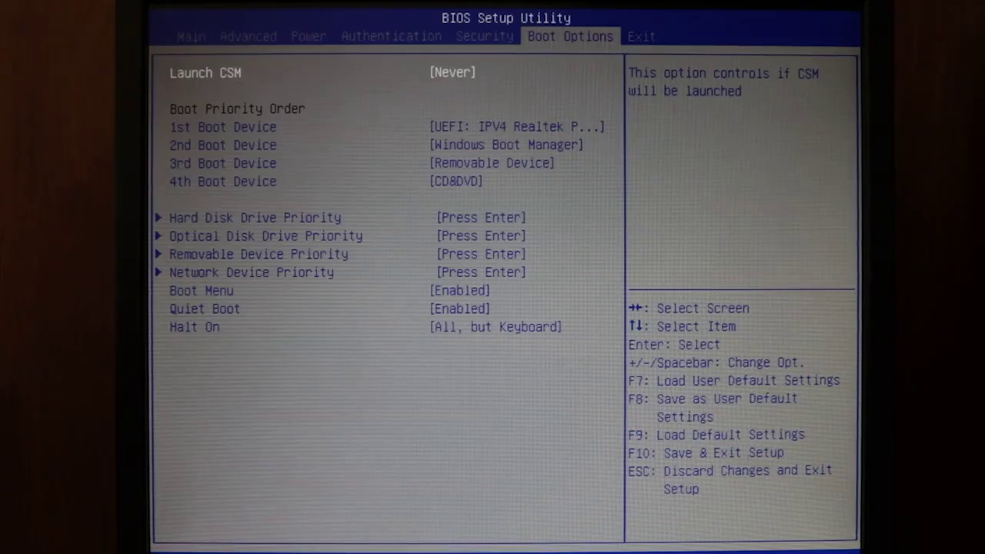
key(Return)
key(Down)
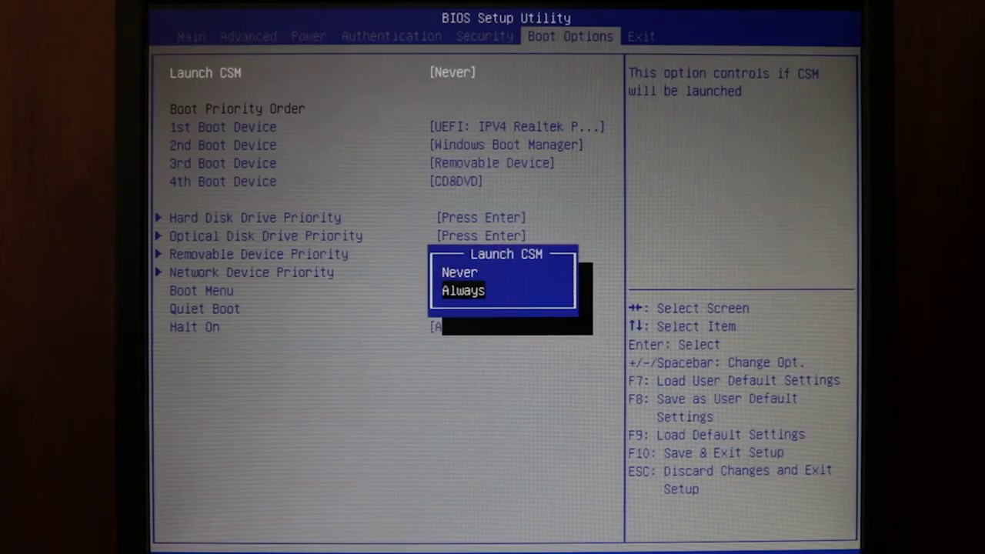
key(Return)
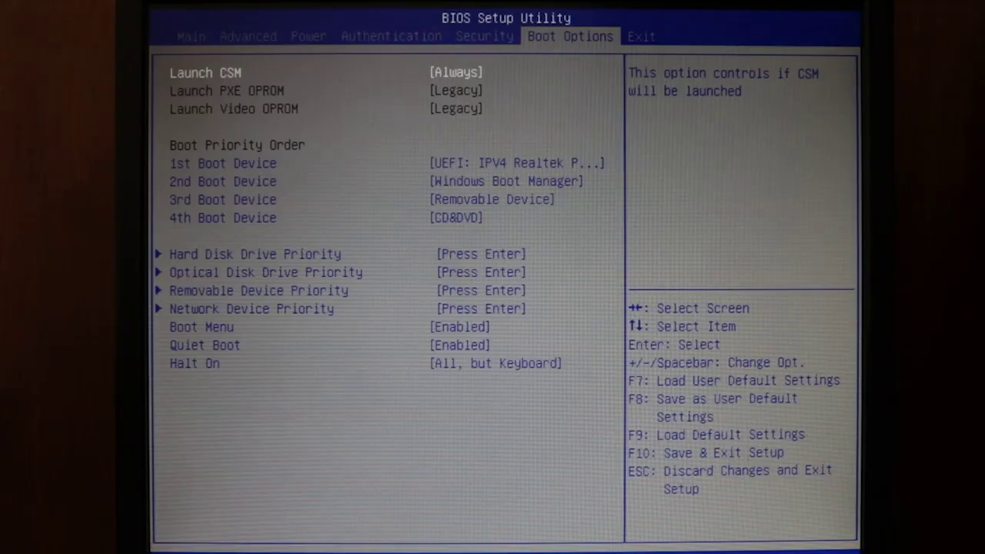
key(Left)
Step: Keep Onboard LAN Option ROM set to Enabled under Advanced > Integrated Peripherals
key(Left)
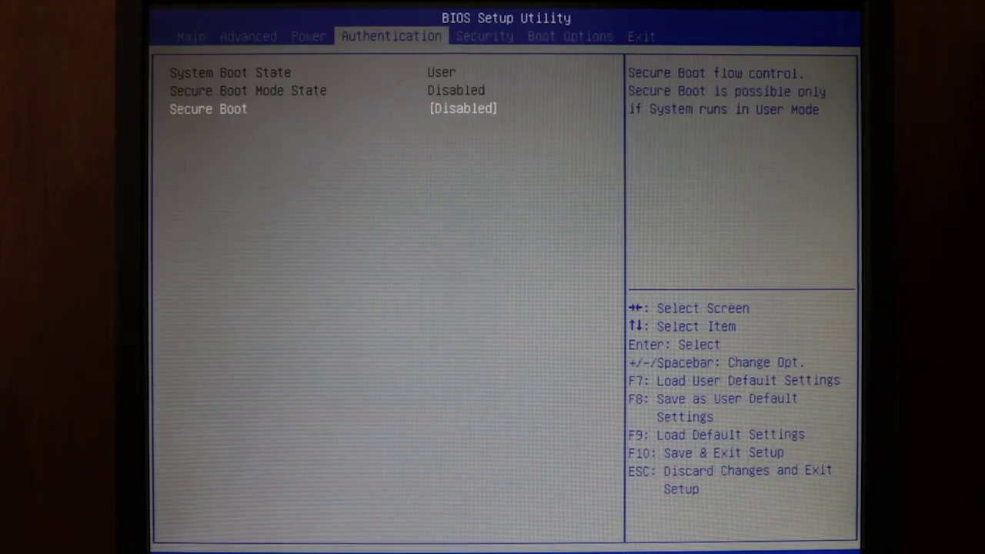
key(Left)
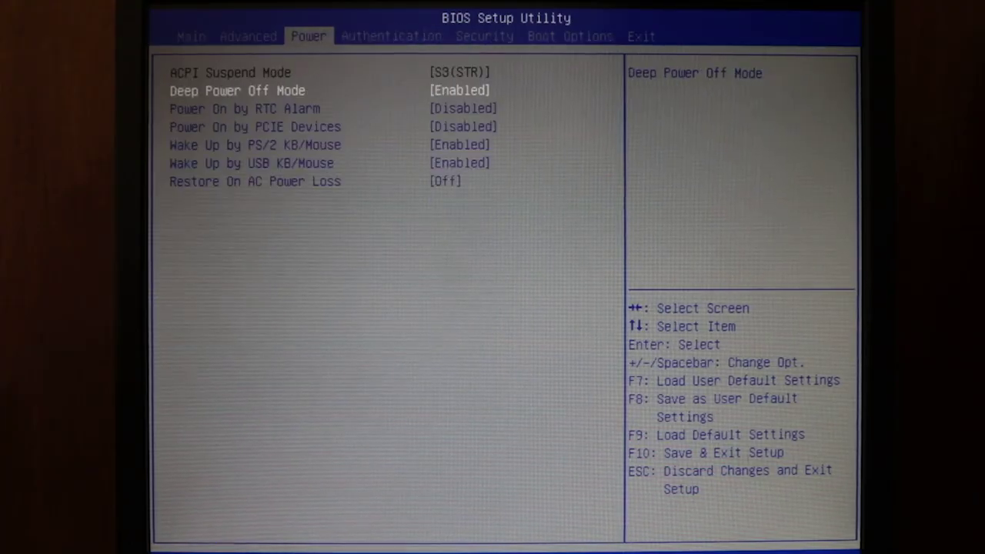
key(Left)
key(Down)
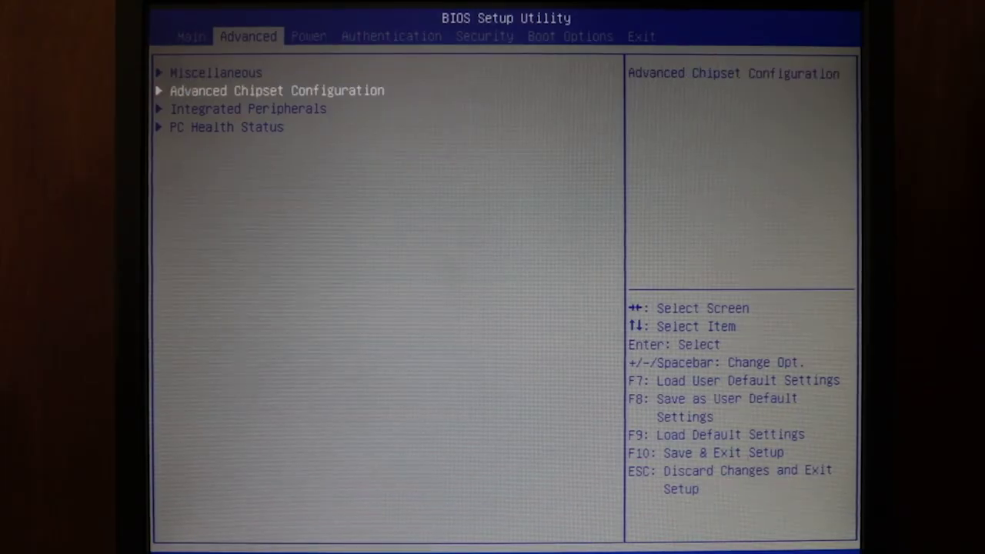
key(Down)
key(Return)
key(Down)
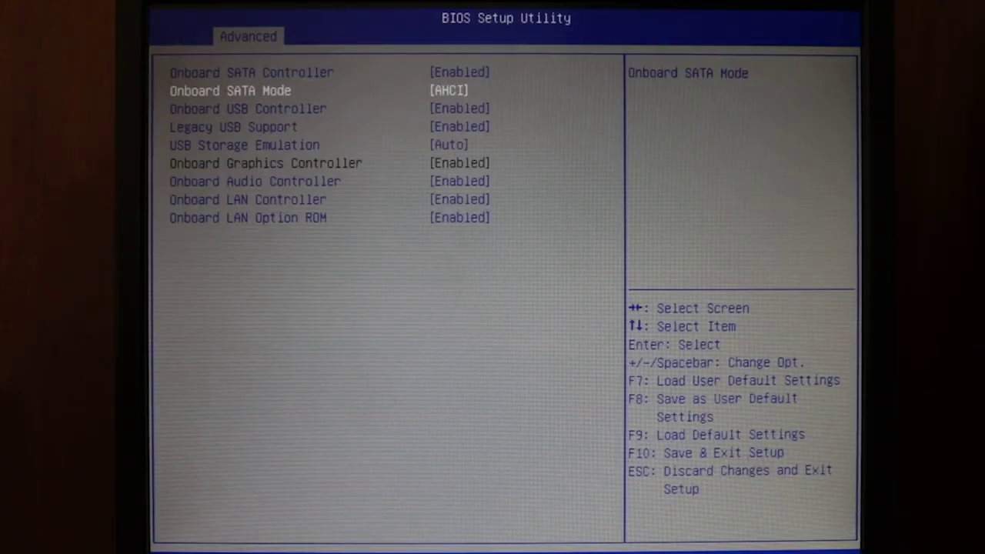
key(Down)
key(Down)
key(Down)
key(Down)
key(Down)
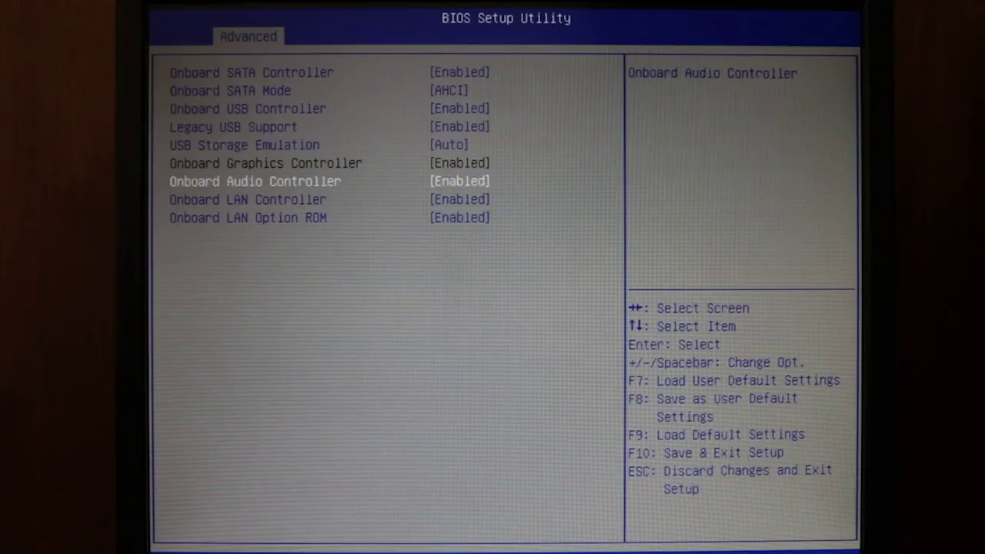
key(Down)
key(Down)
key(Return)
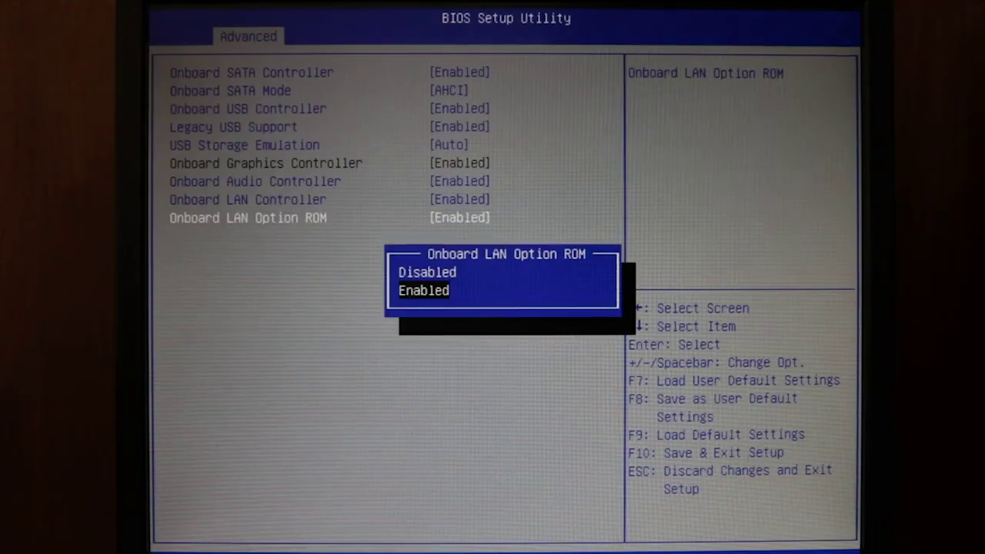
key(Return)
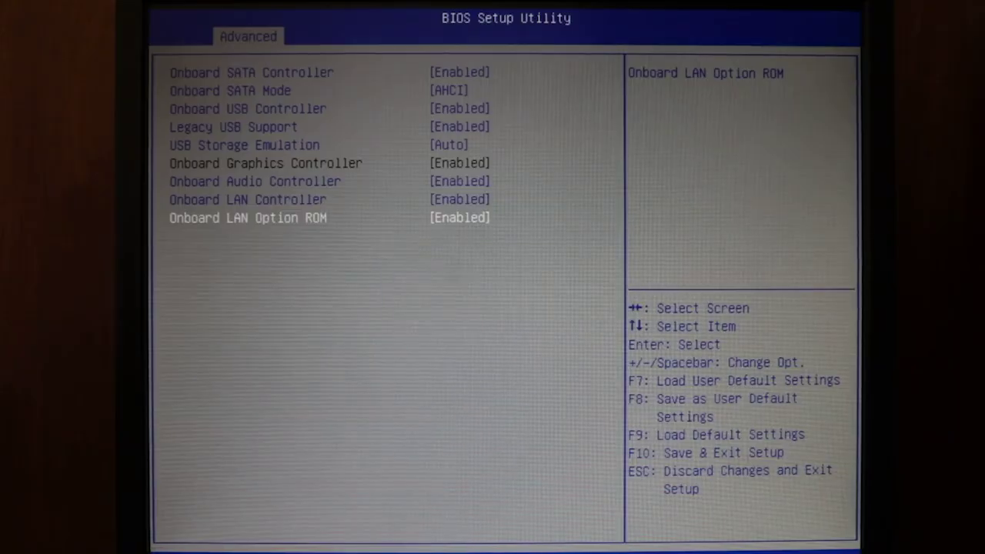
Step: Back out via Chipset Configuration and return to the Boot Options tab
key(Up)
key(Up)
key(Up)
key(Up)
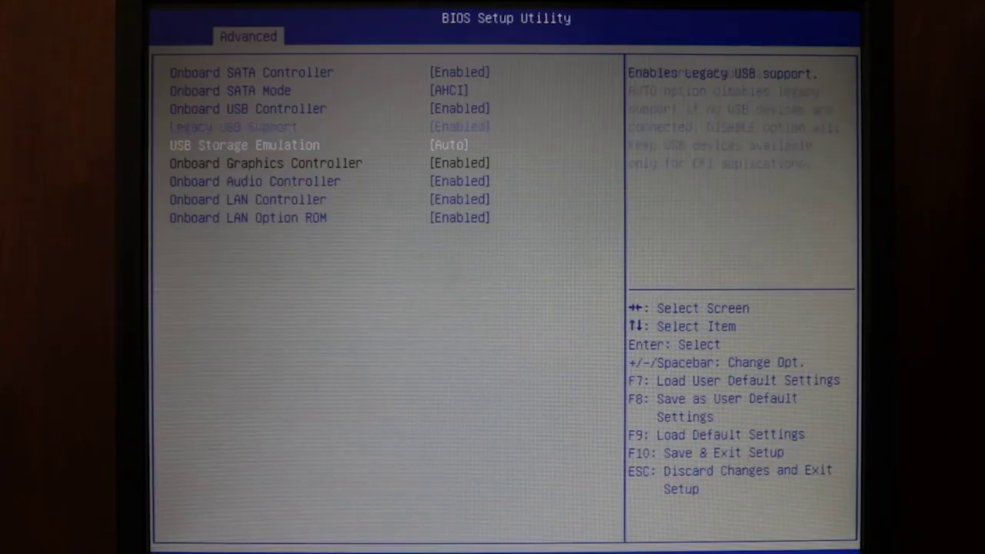
key(Up)
key(Up)
key(Up)
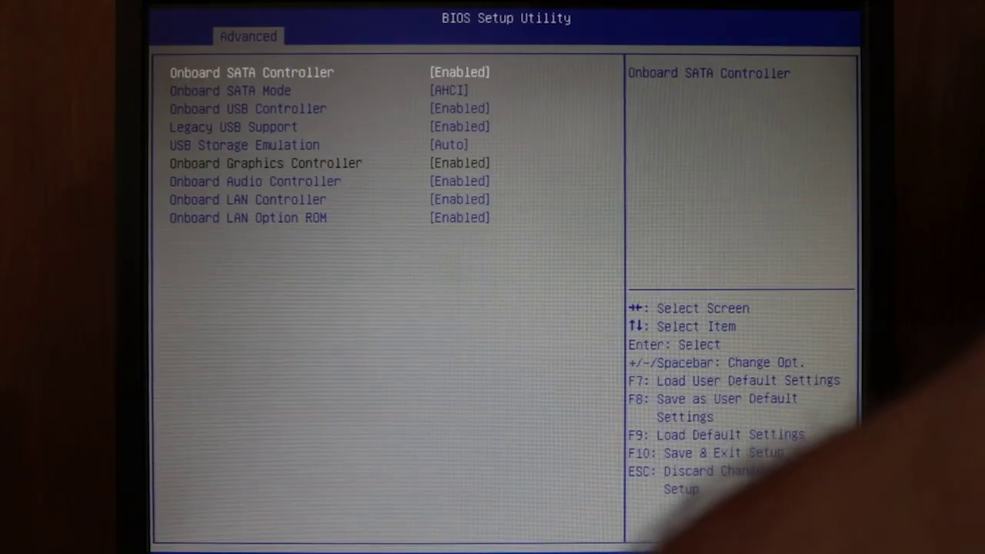
key(Escape)
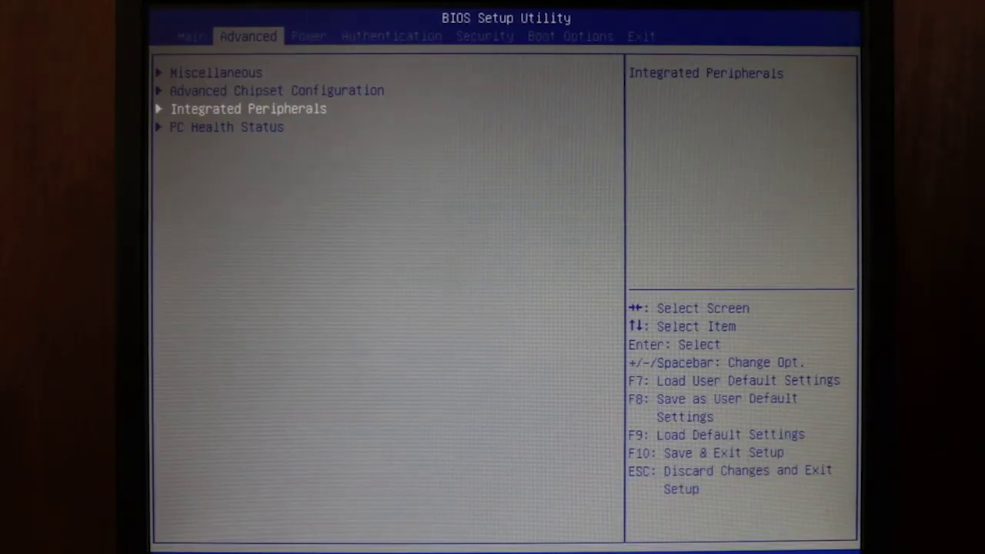
key(Up)
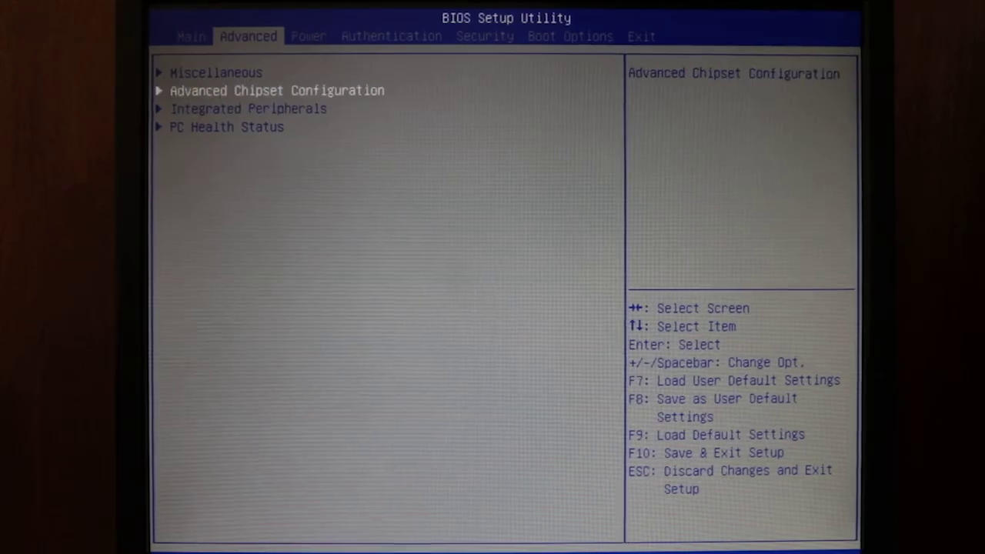
key(Return)
key(Escape)
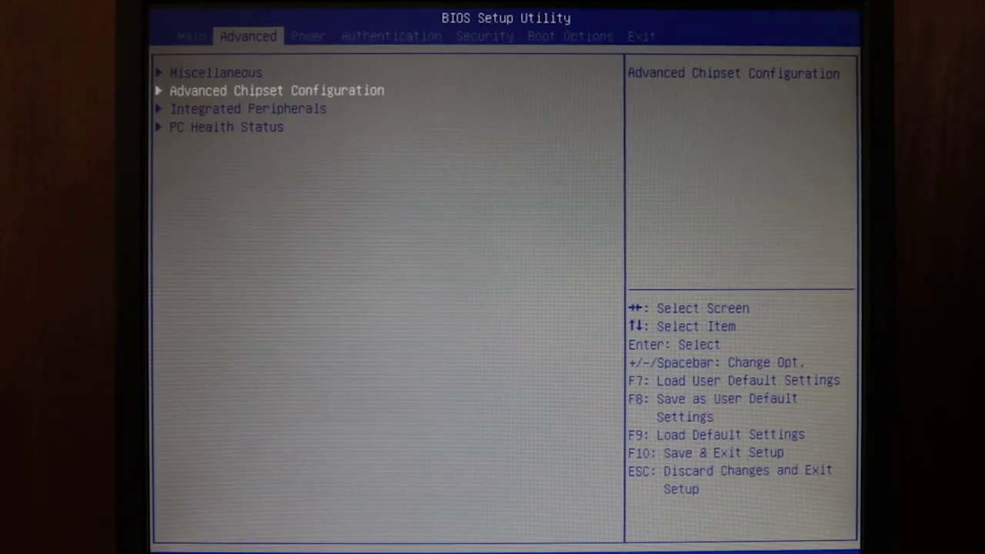
key(Right)
key(Right)
key(Right)
key(Right)
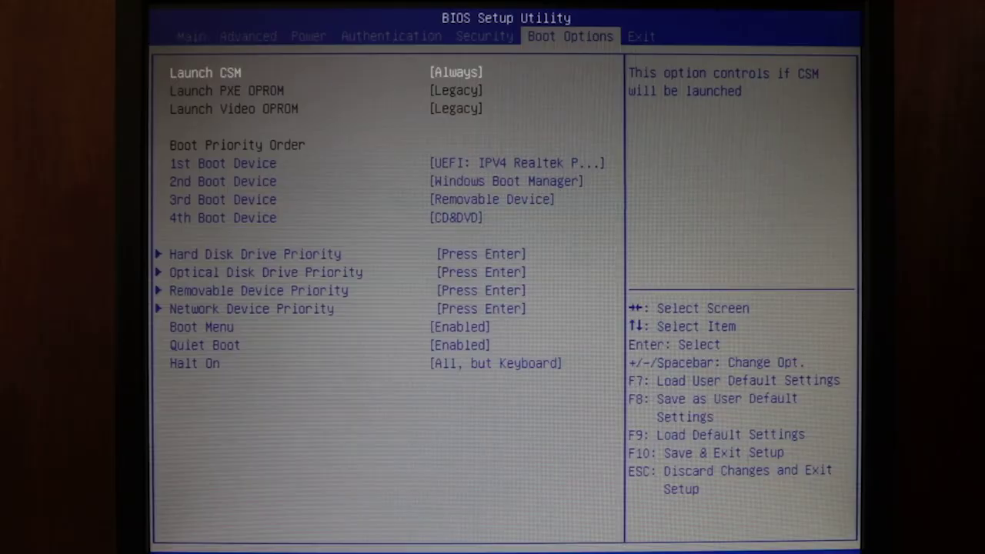
key(Right)
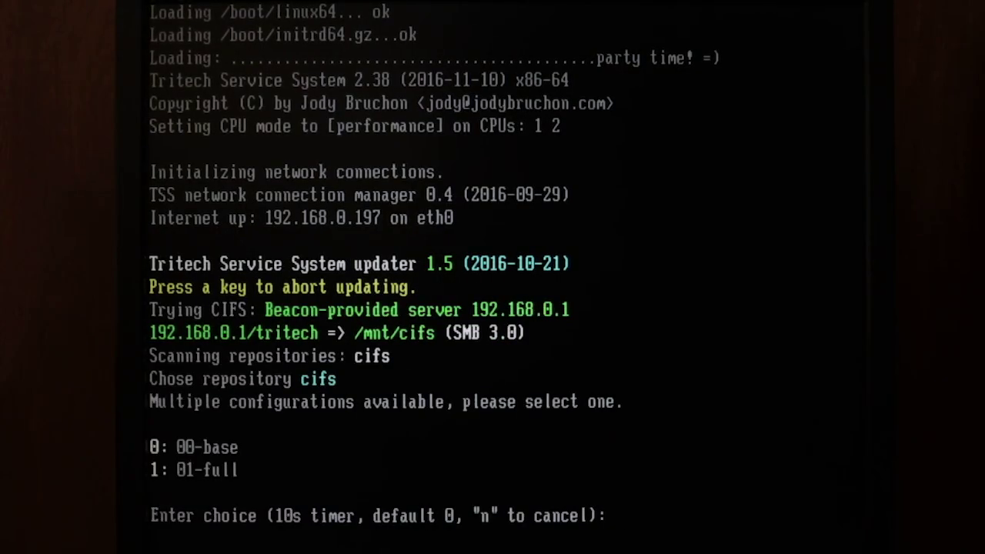
Step: Accept the 00-base configuration and list the 500 GB disk's six partitions with tt_fsinfo
key(Return)
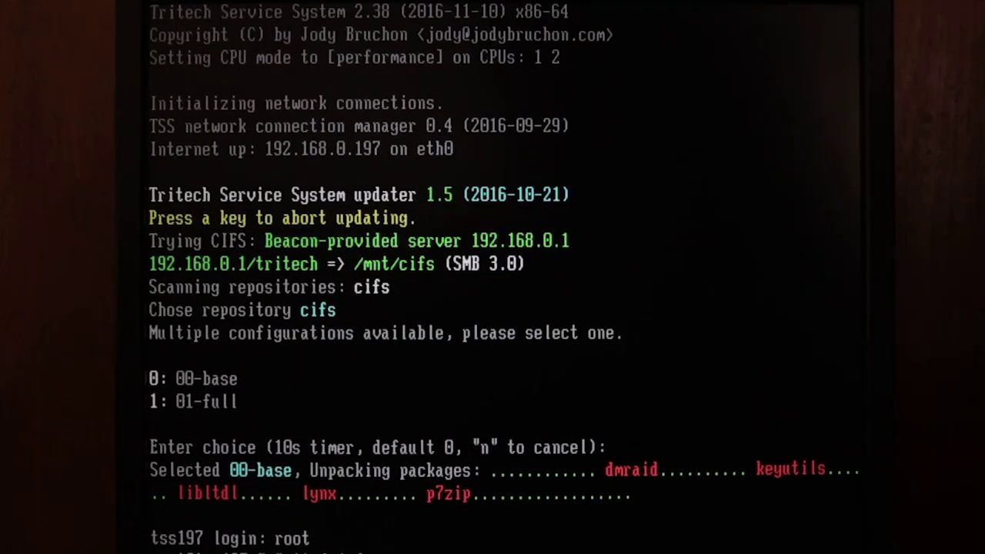
key(Return)
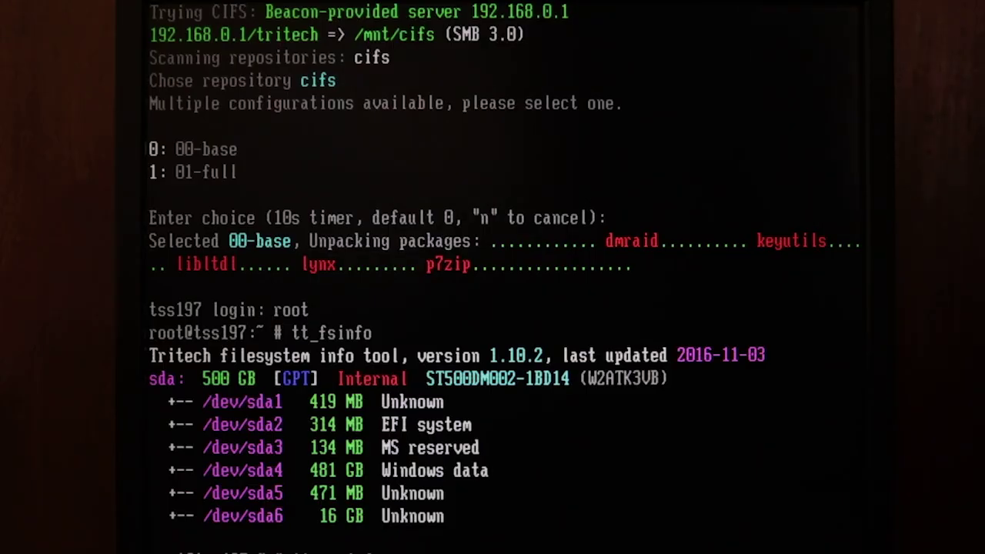
Step: Show the tt_sysinfo summary (AMD E1-1500, 6 GB RAM), then enter poweroff
key(Return)
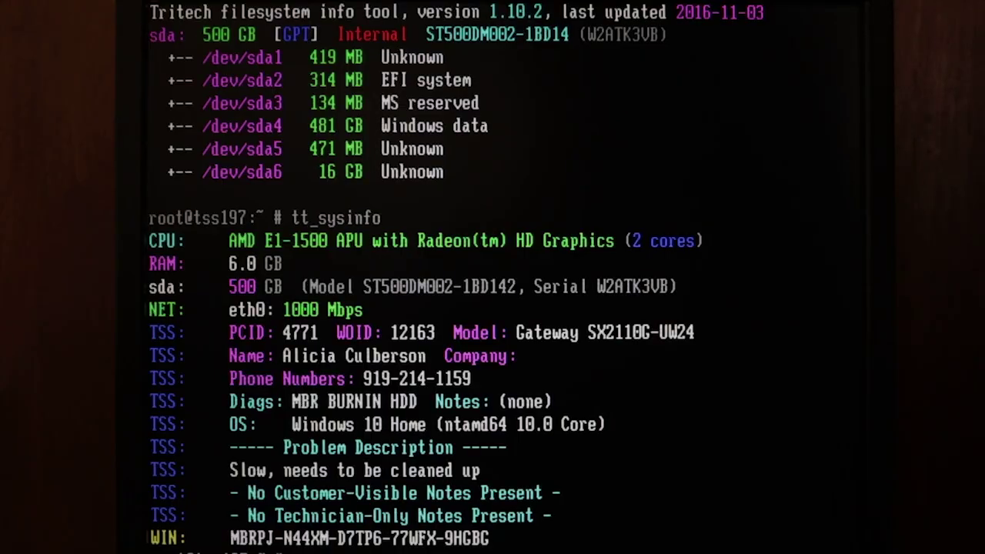
key(Return)
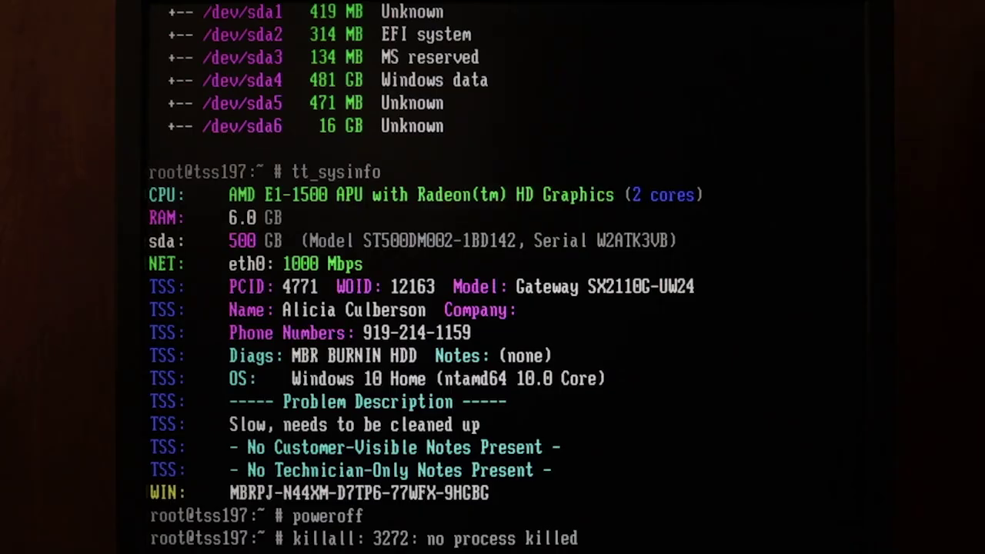